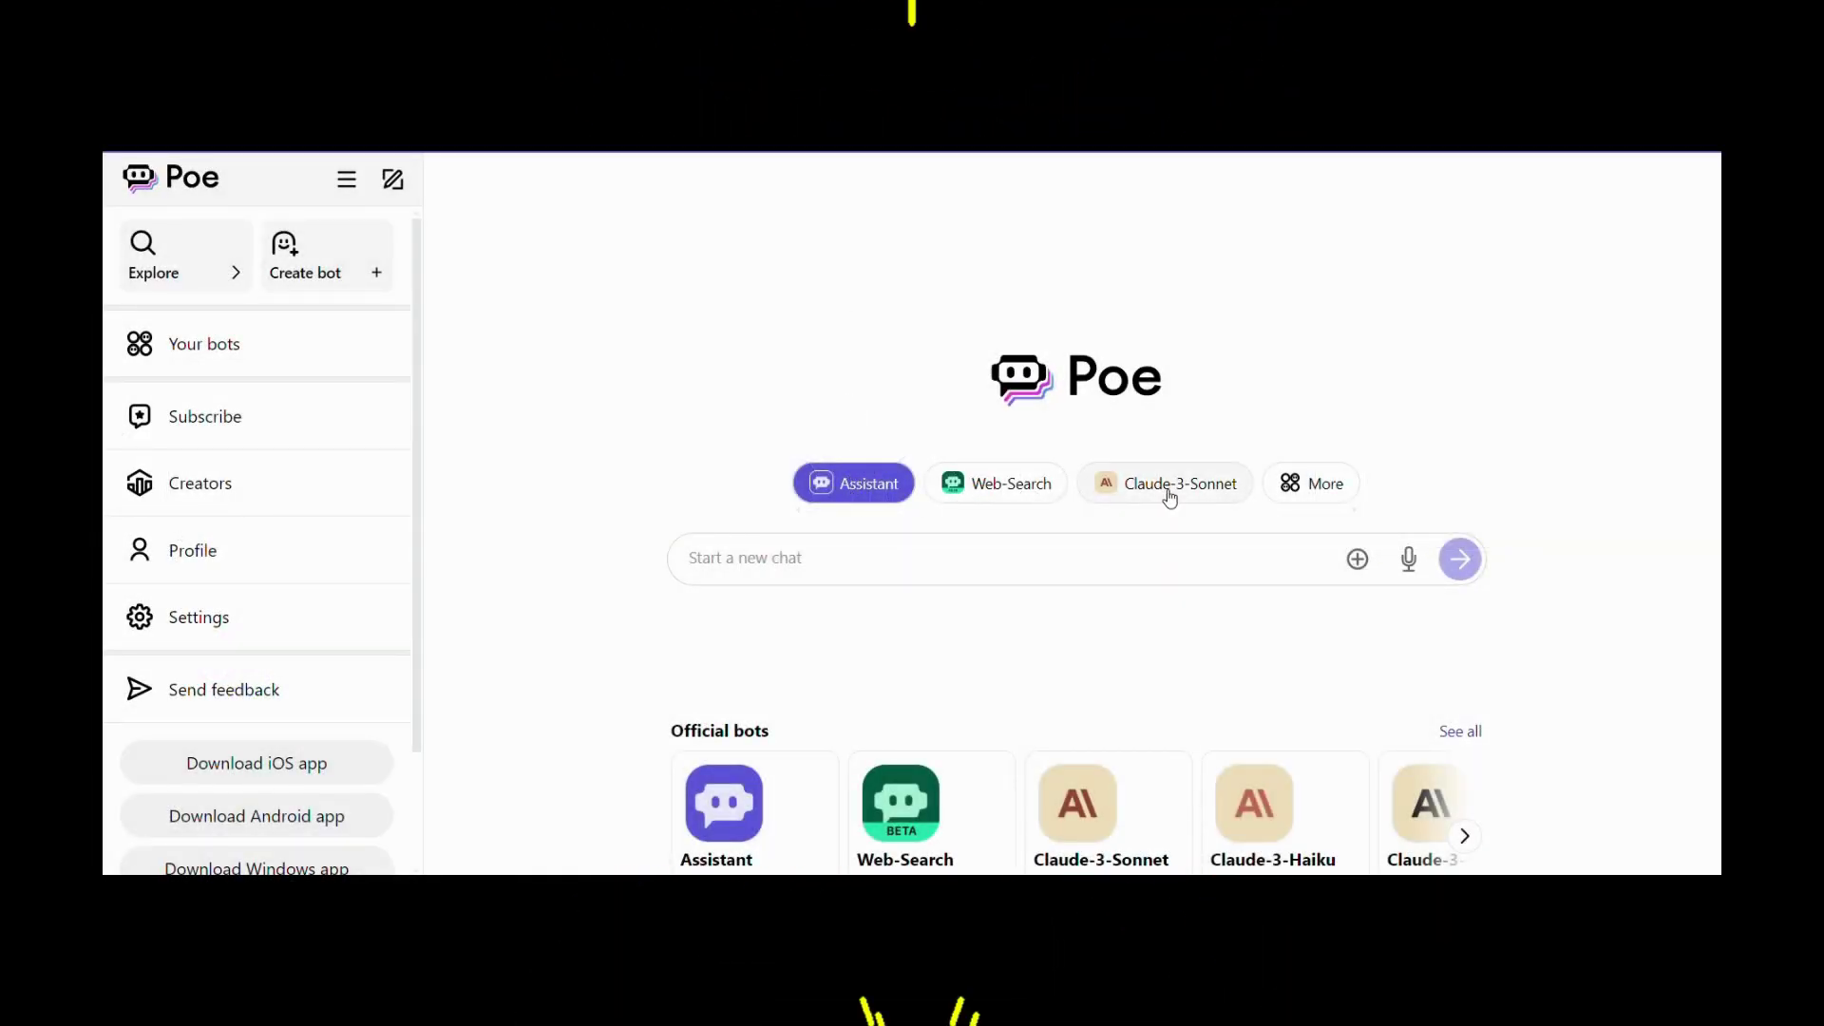
scroll(1076, 571, down, 2)
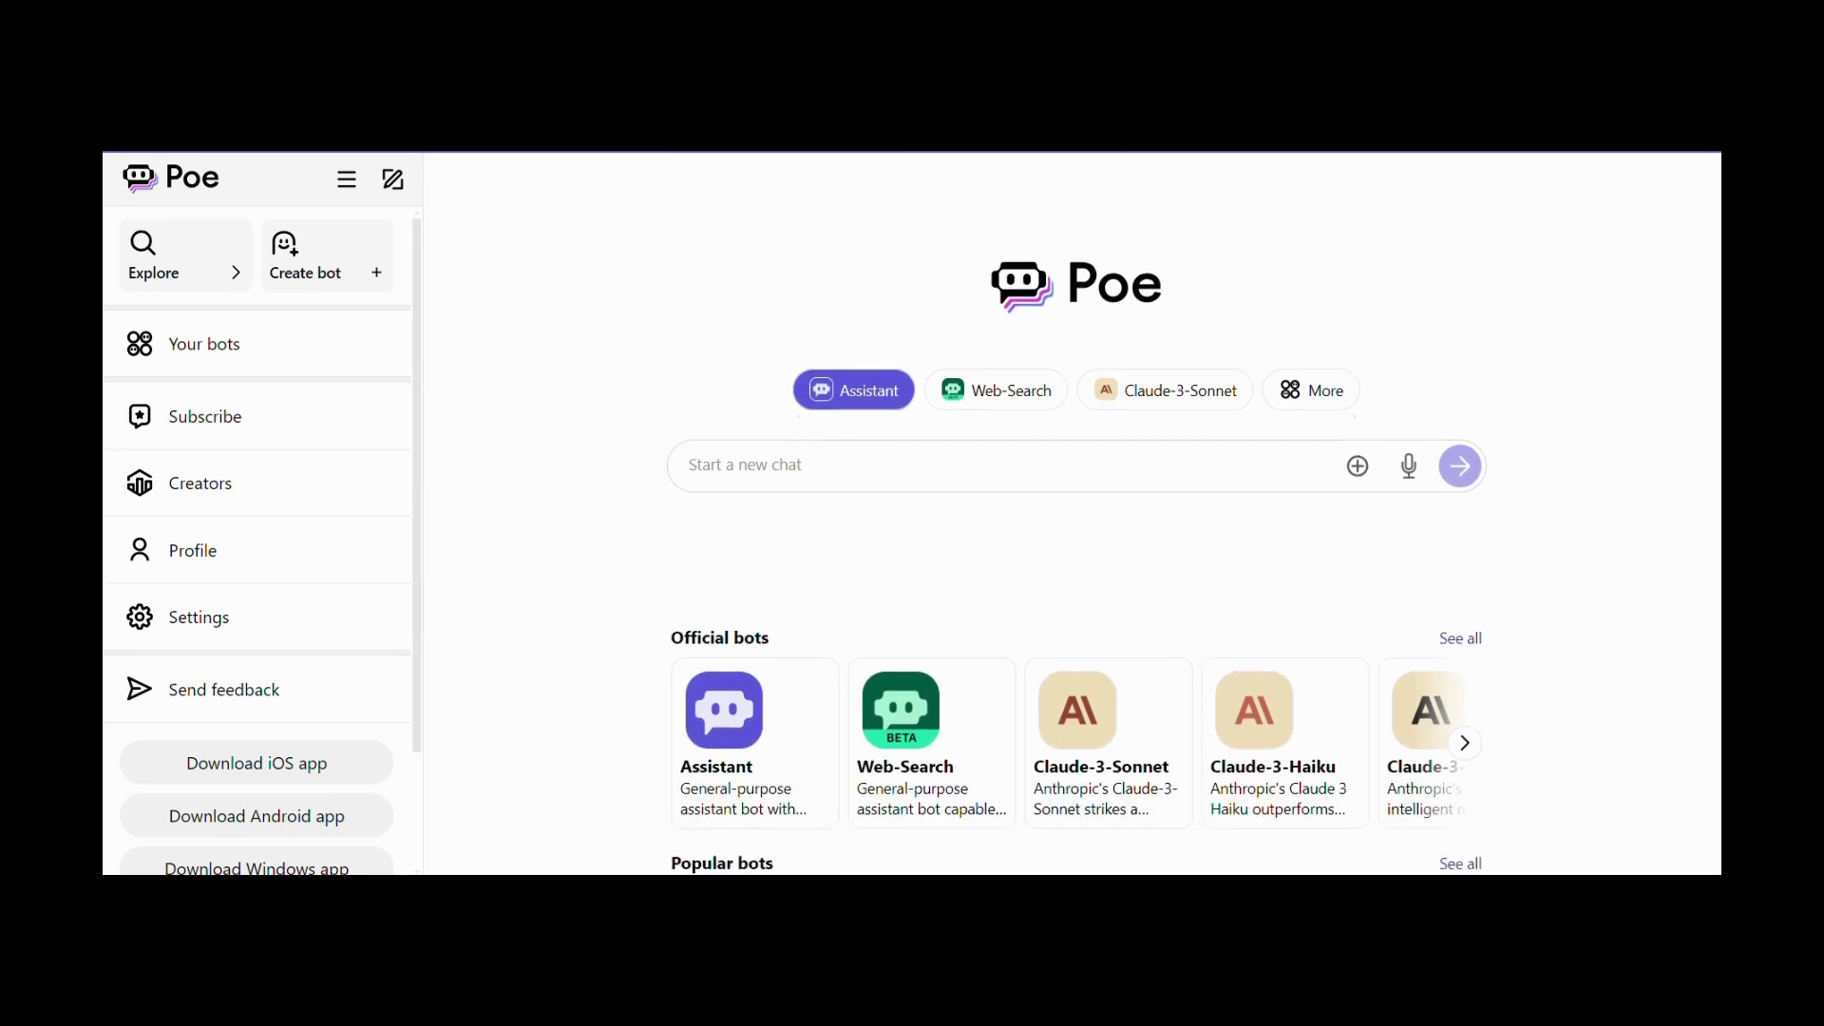
scroll(1507, 404, down, 1)
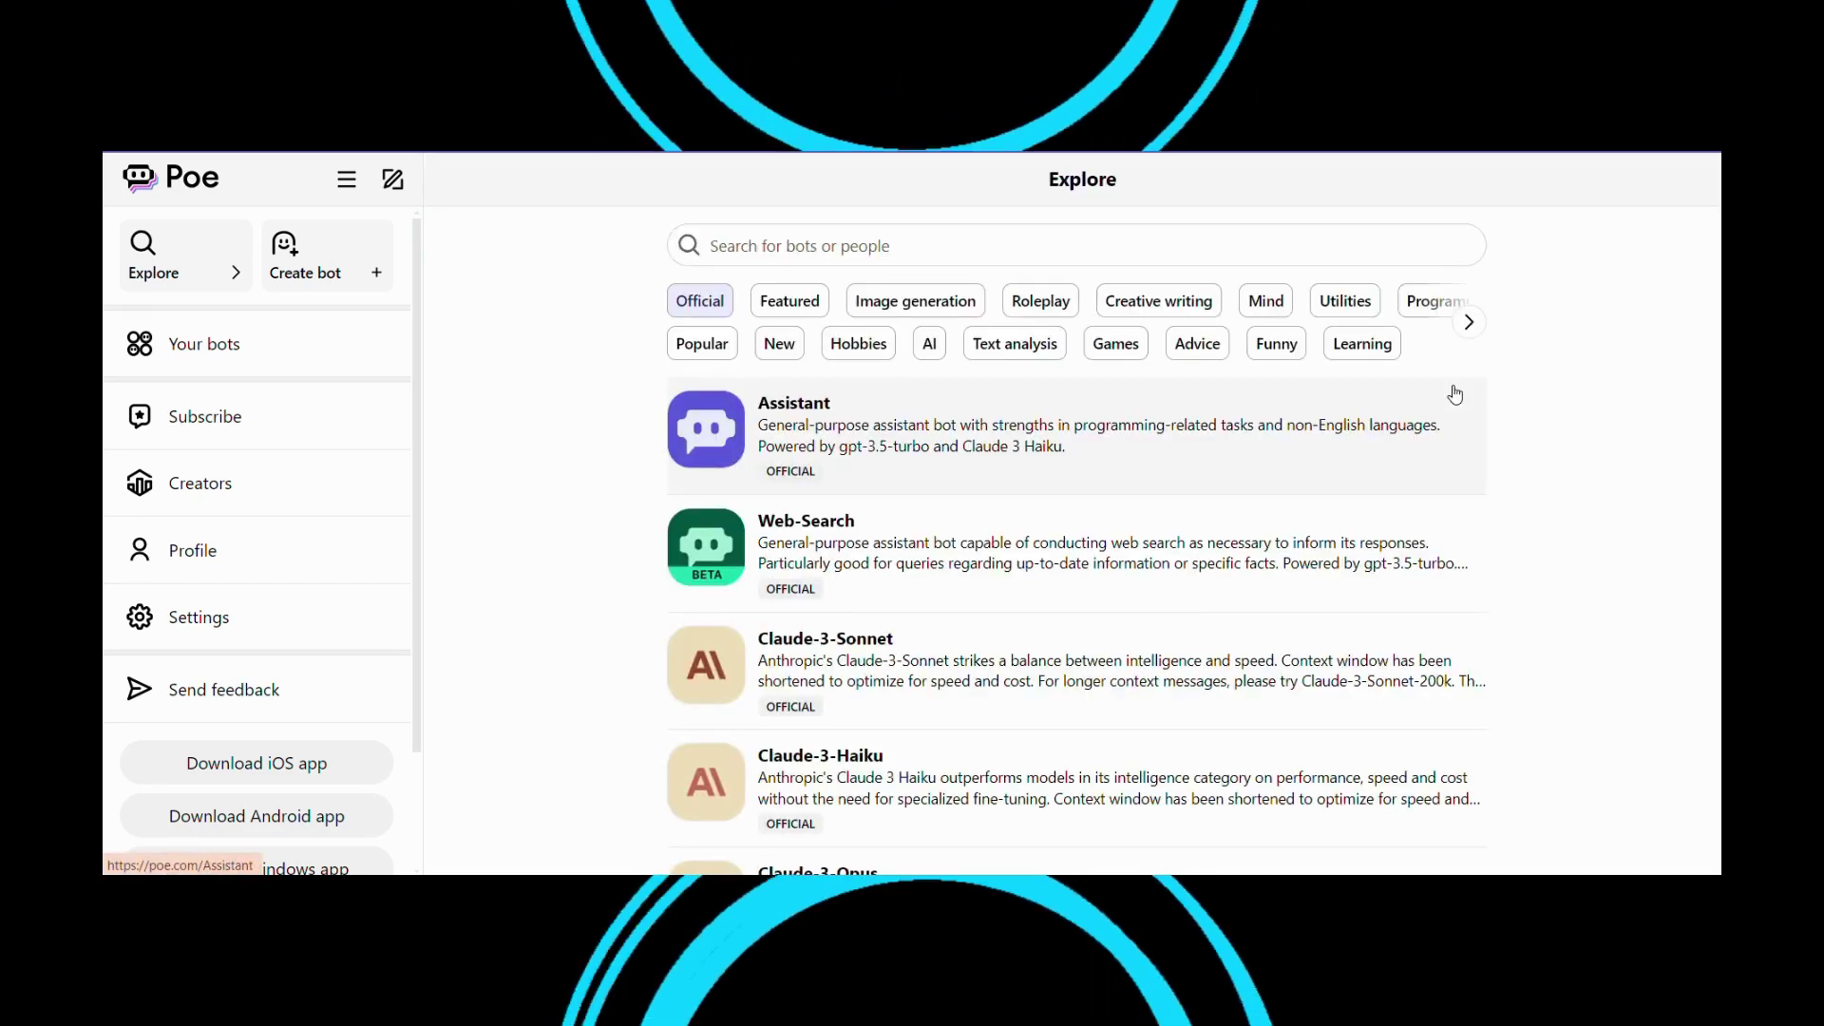
scroll(1077, 543, down, 2)
scroll(1077, 542, down, 3)
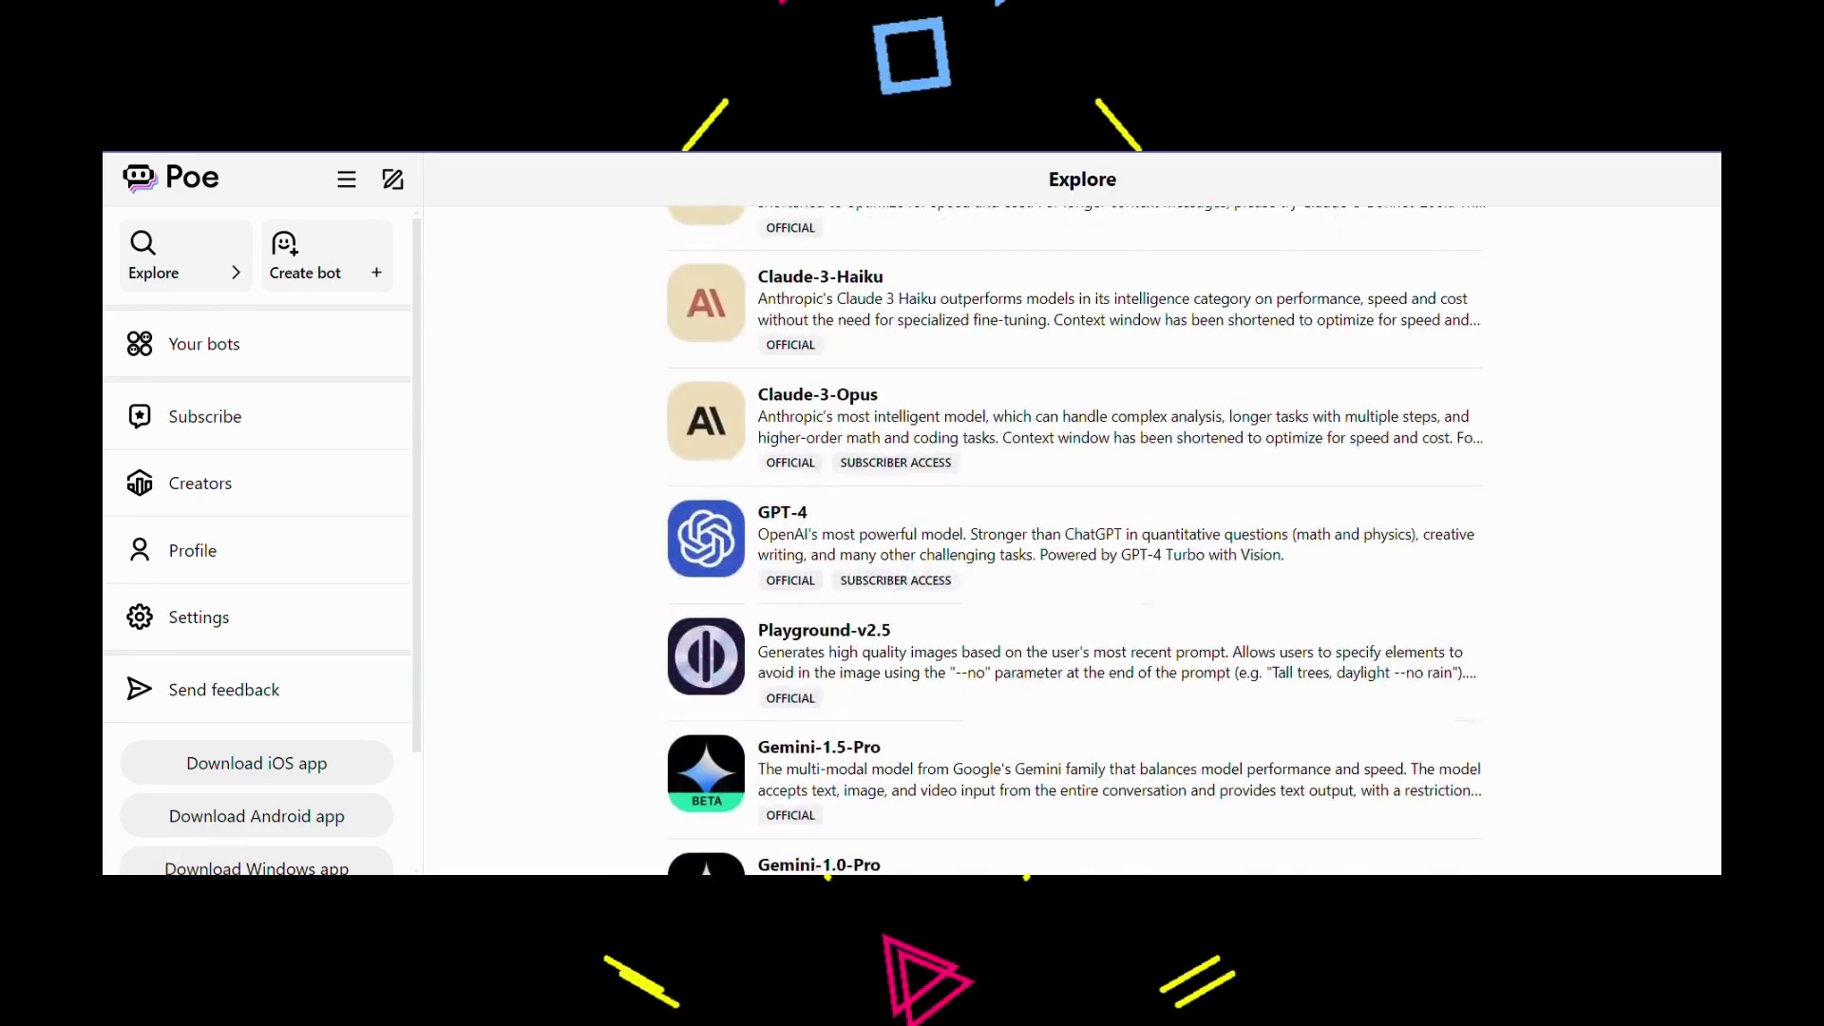
scroll(1078, 541, down, 2)
scroll(1077, 541, down, 1)
scroll(1078, 542, down, 2)
scroll(1078, 542, down, 2)
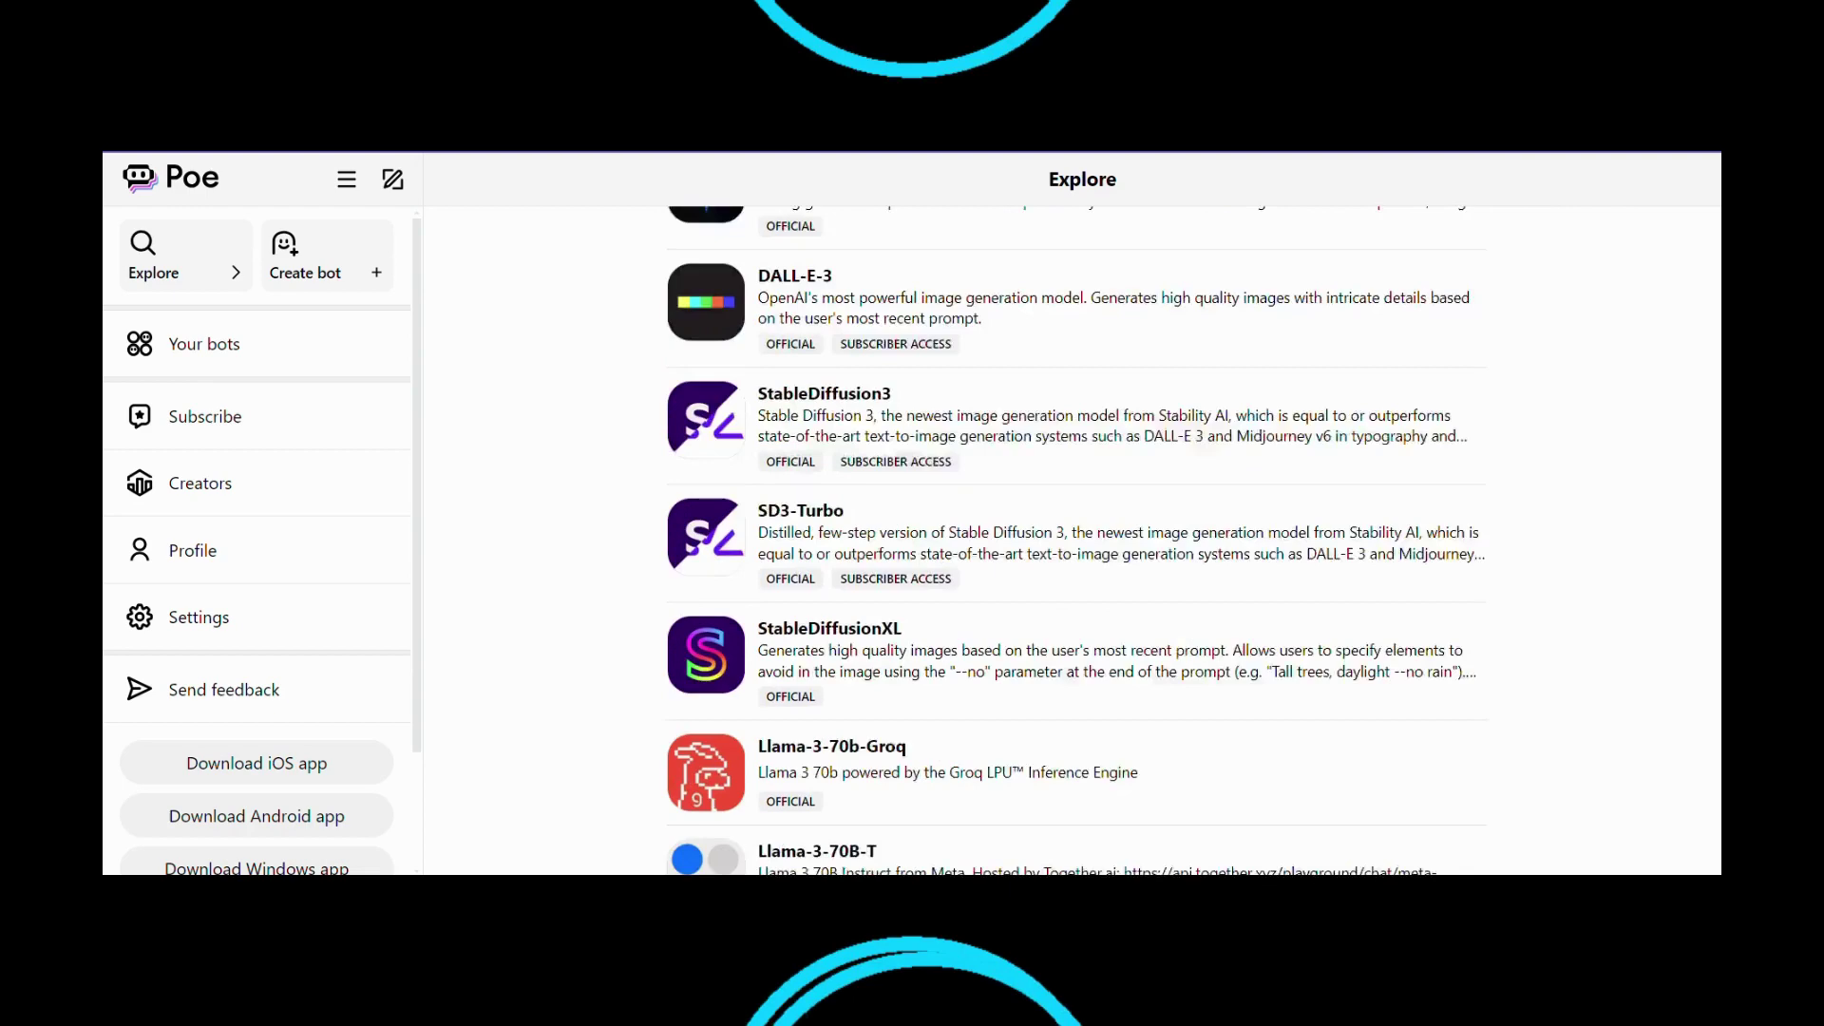
scroll(1077, 541, down, 2)
scroll(1077, 541, down, 1)
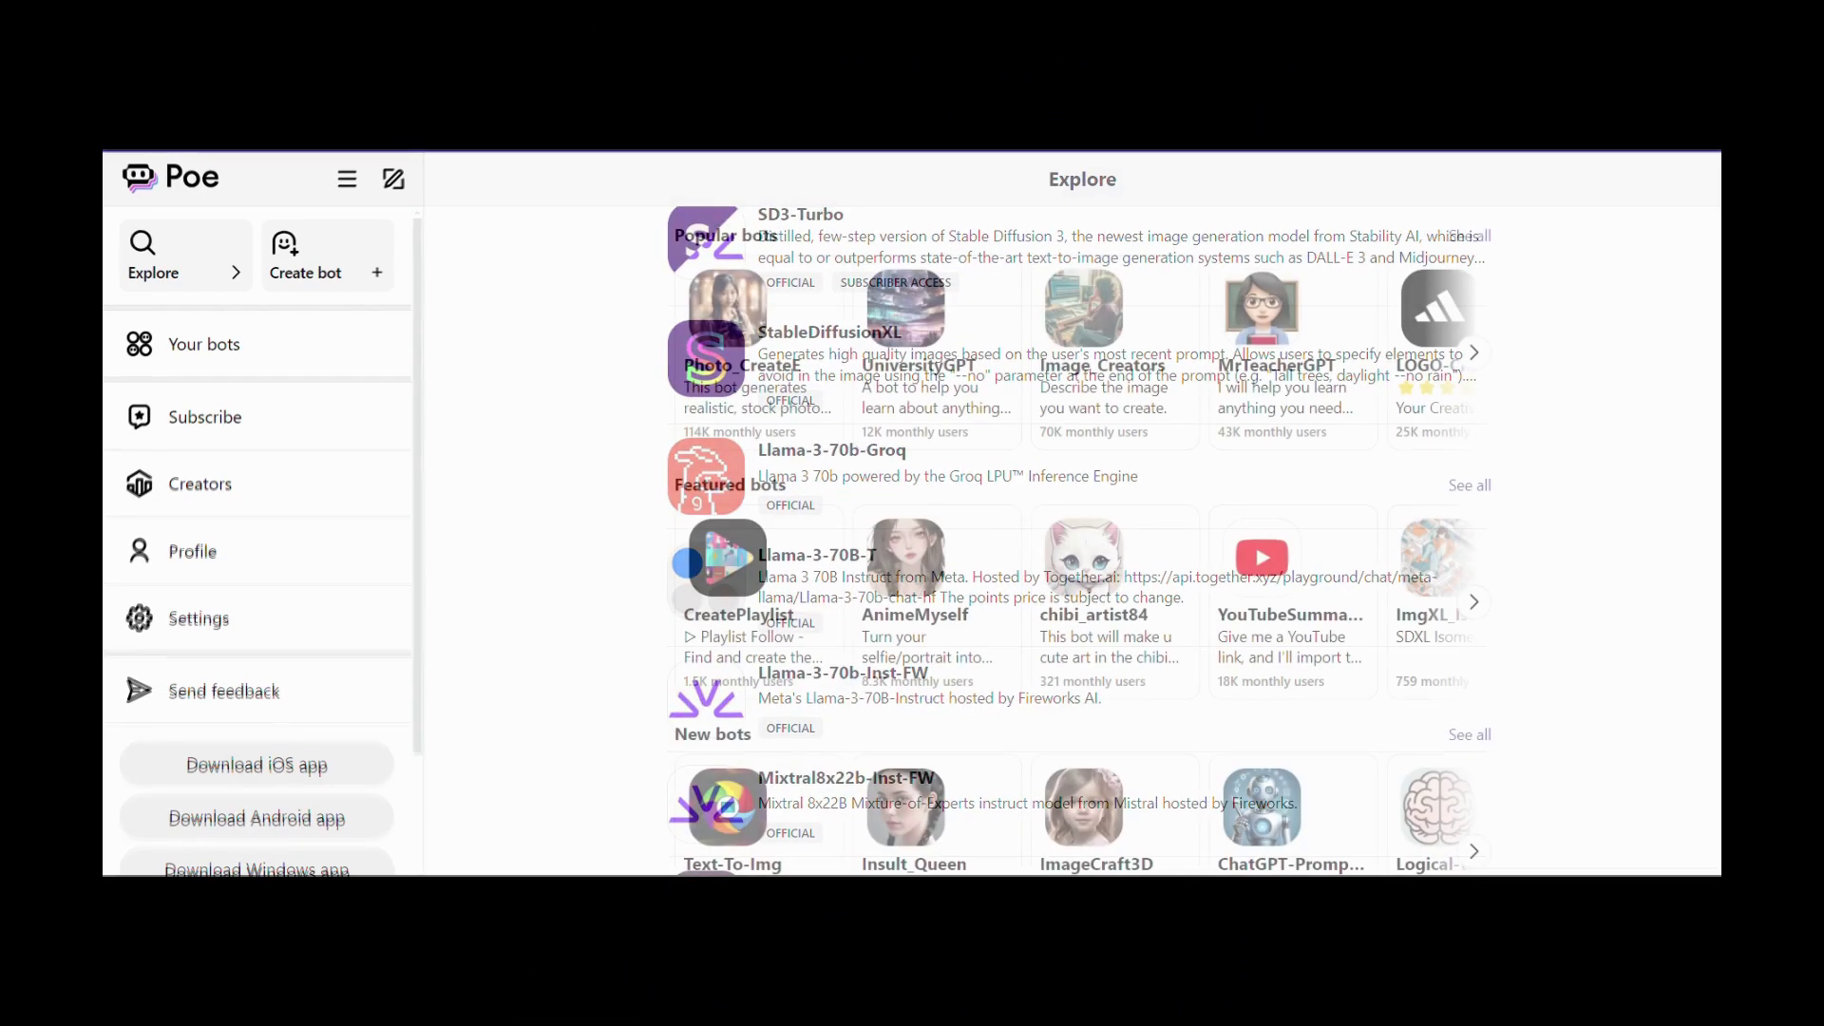
scroll(1077, 542, down, 1)
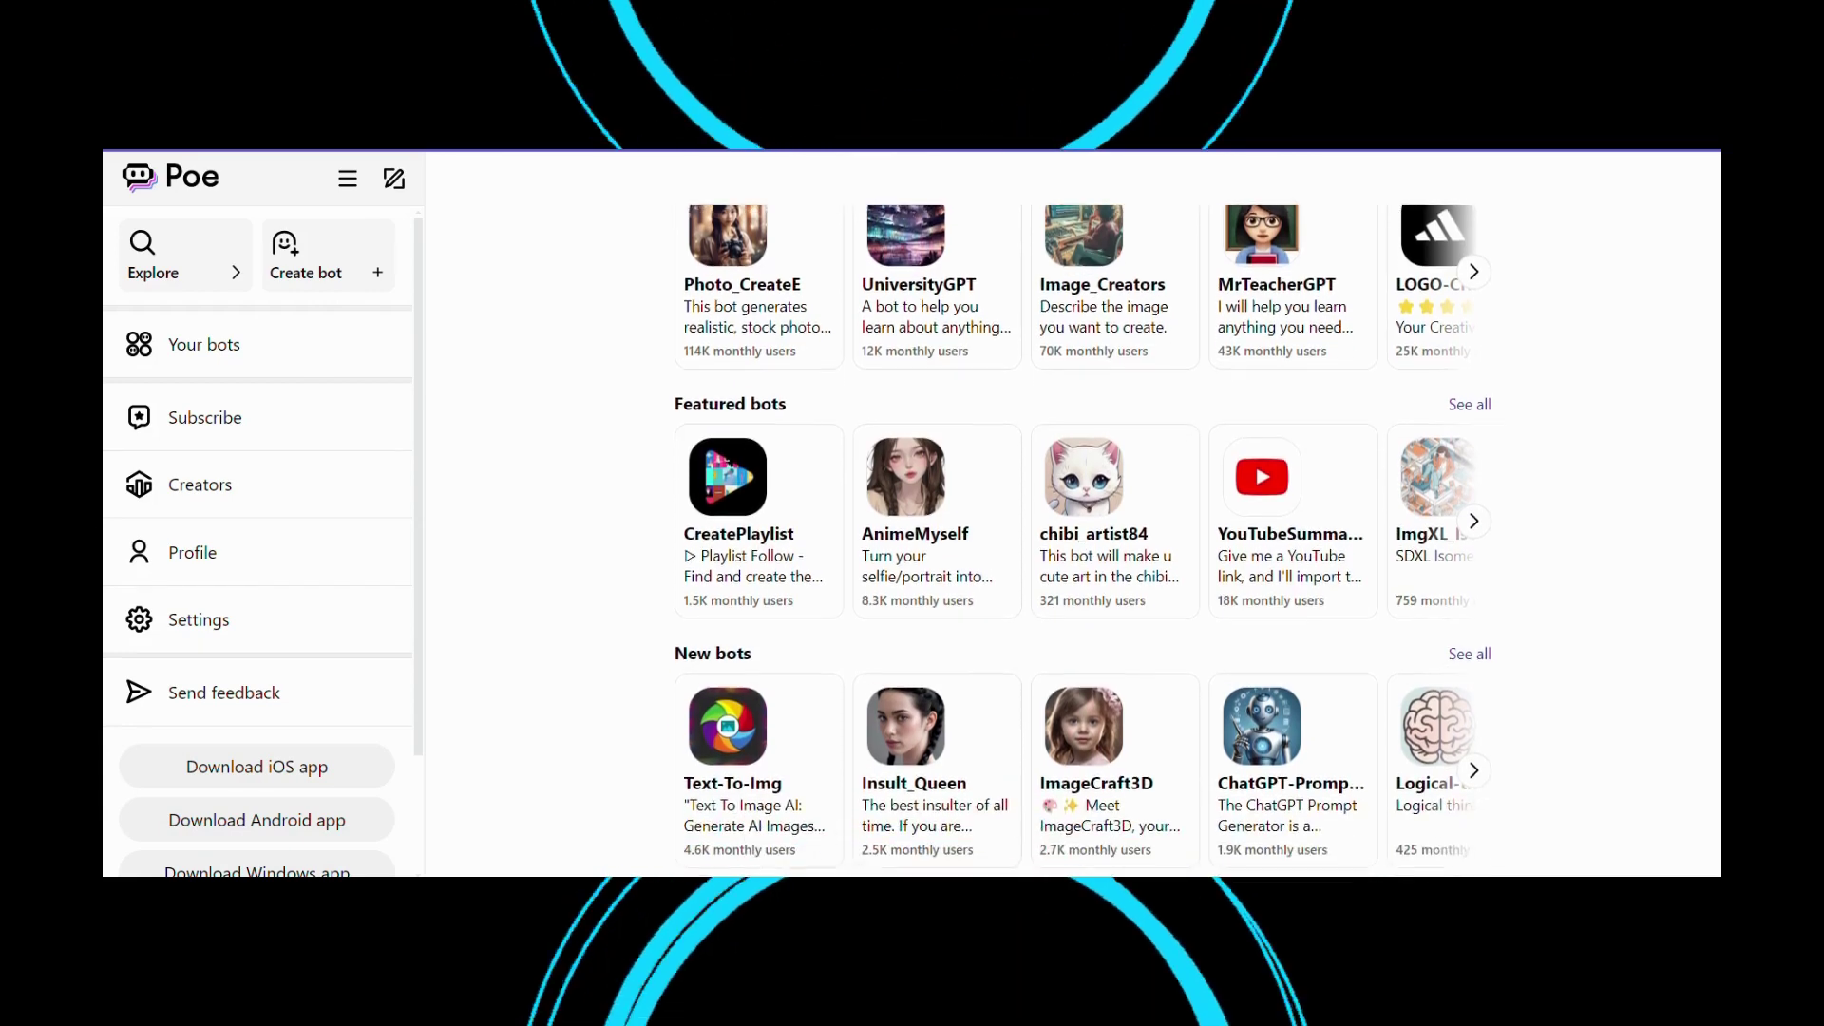
scroll(1079, 541, down, 2)
scroll(1077, 541, down, 2)
scroll(1085, 541, down, 1)
scroll(1084, 540, down, 1)
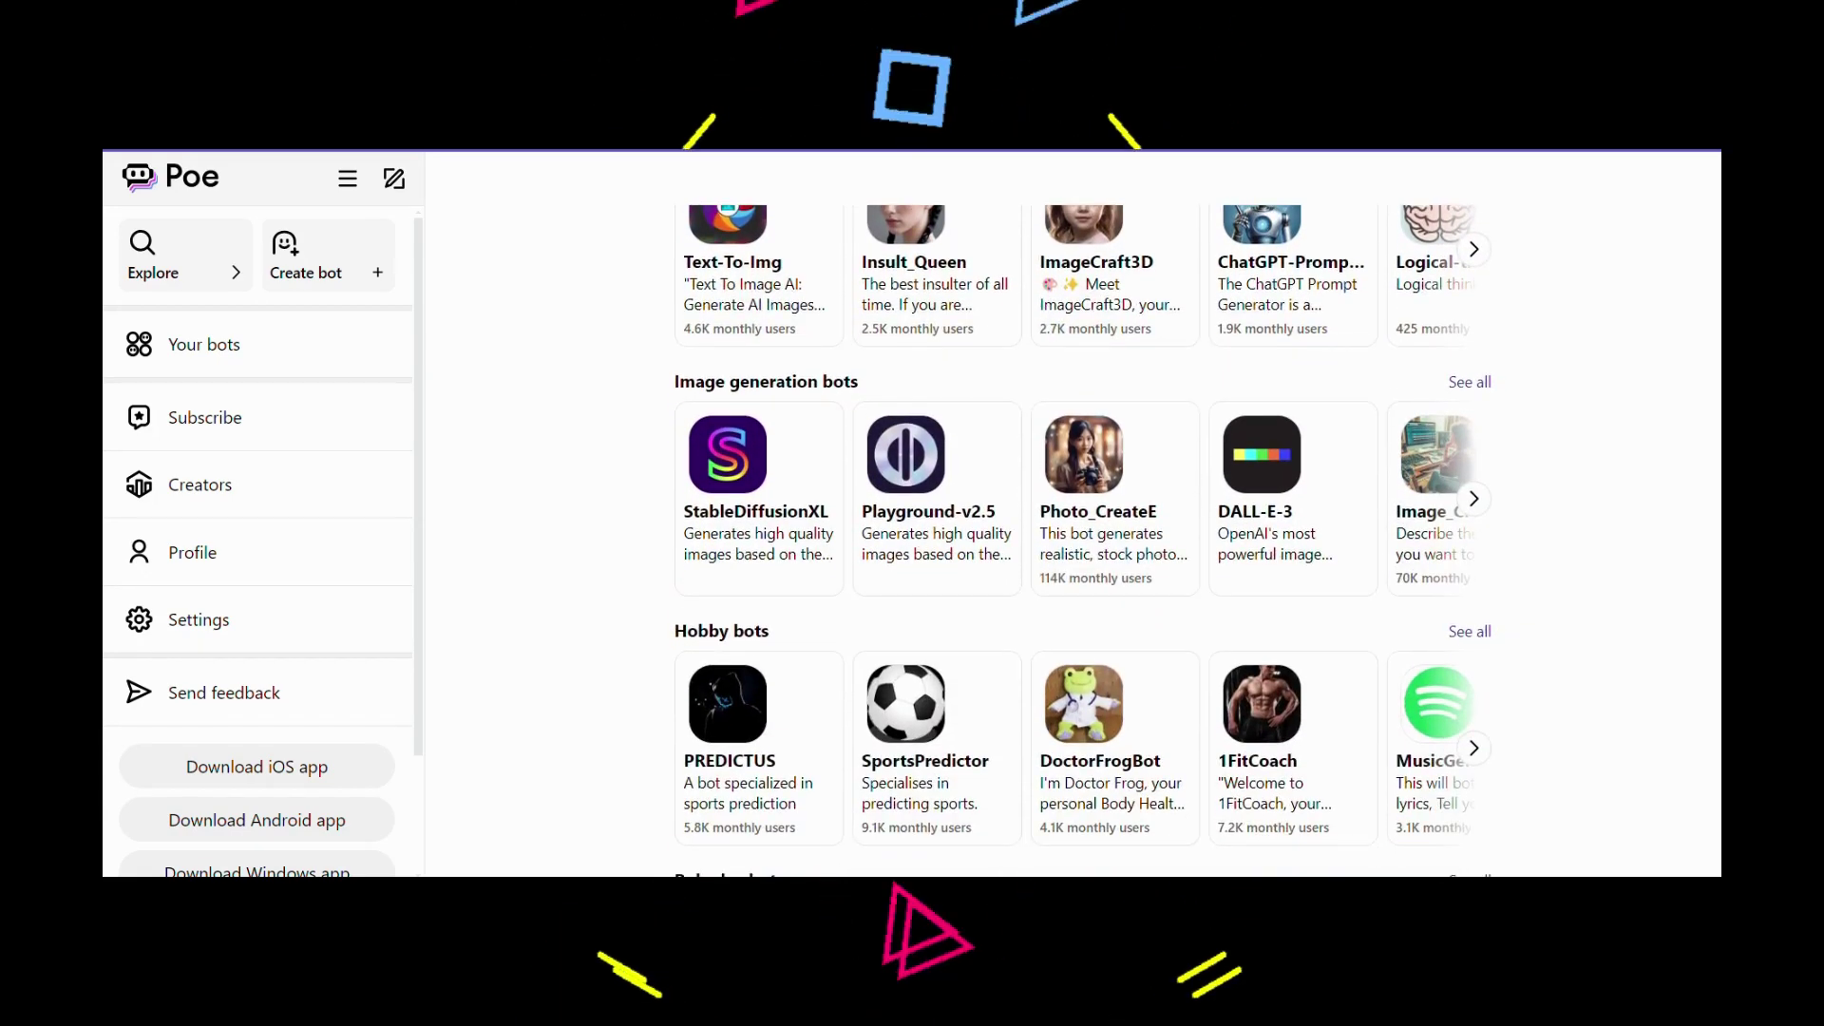
scroll(1085, 540, down, 1)
scroll(1084, 540, down, 1)
scroll(1084, 540, down, 1)
scroll(1084, 541, down, 1)
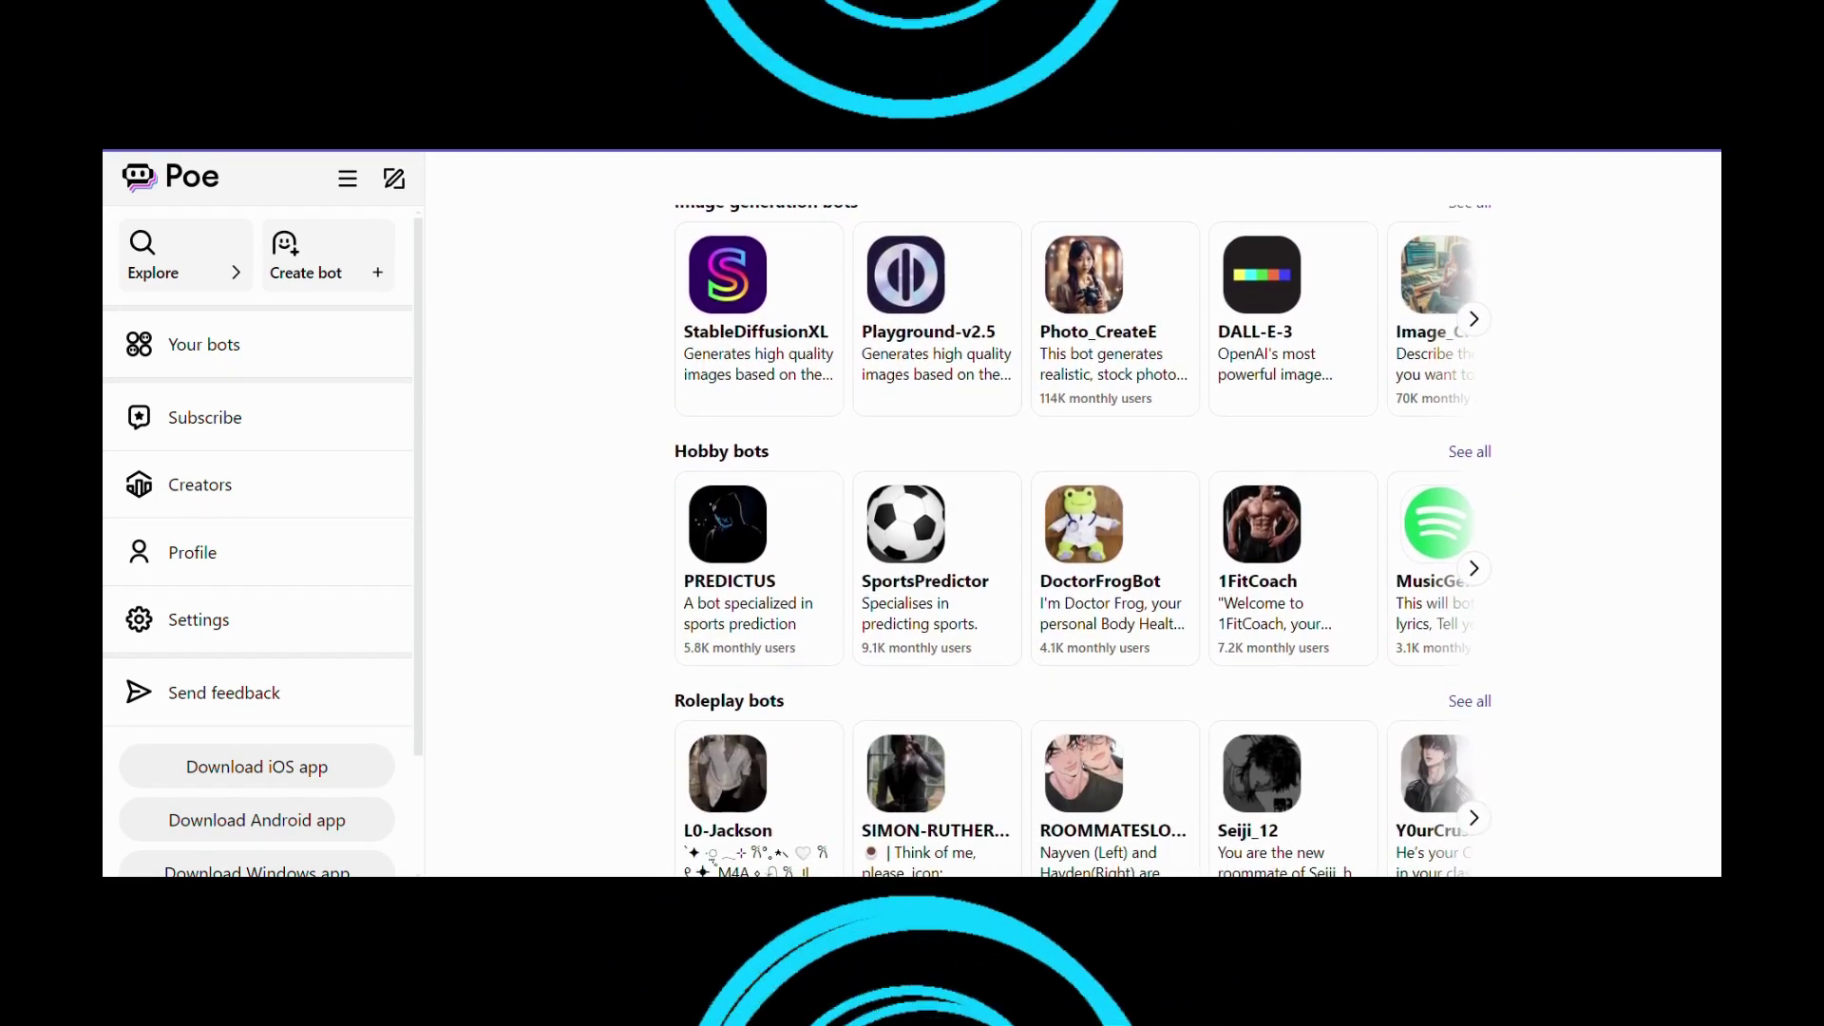
scroll(1084, 541, down, 1)
scroll(1085, 541, down, 1)
scroll(1085, 539, down, 1)
scroll(1084, 540, down, 1)
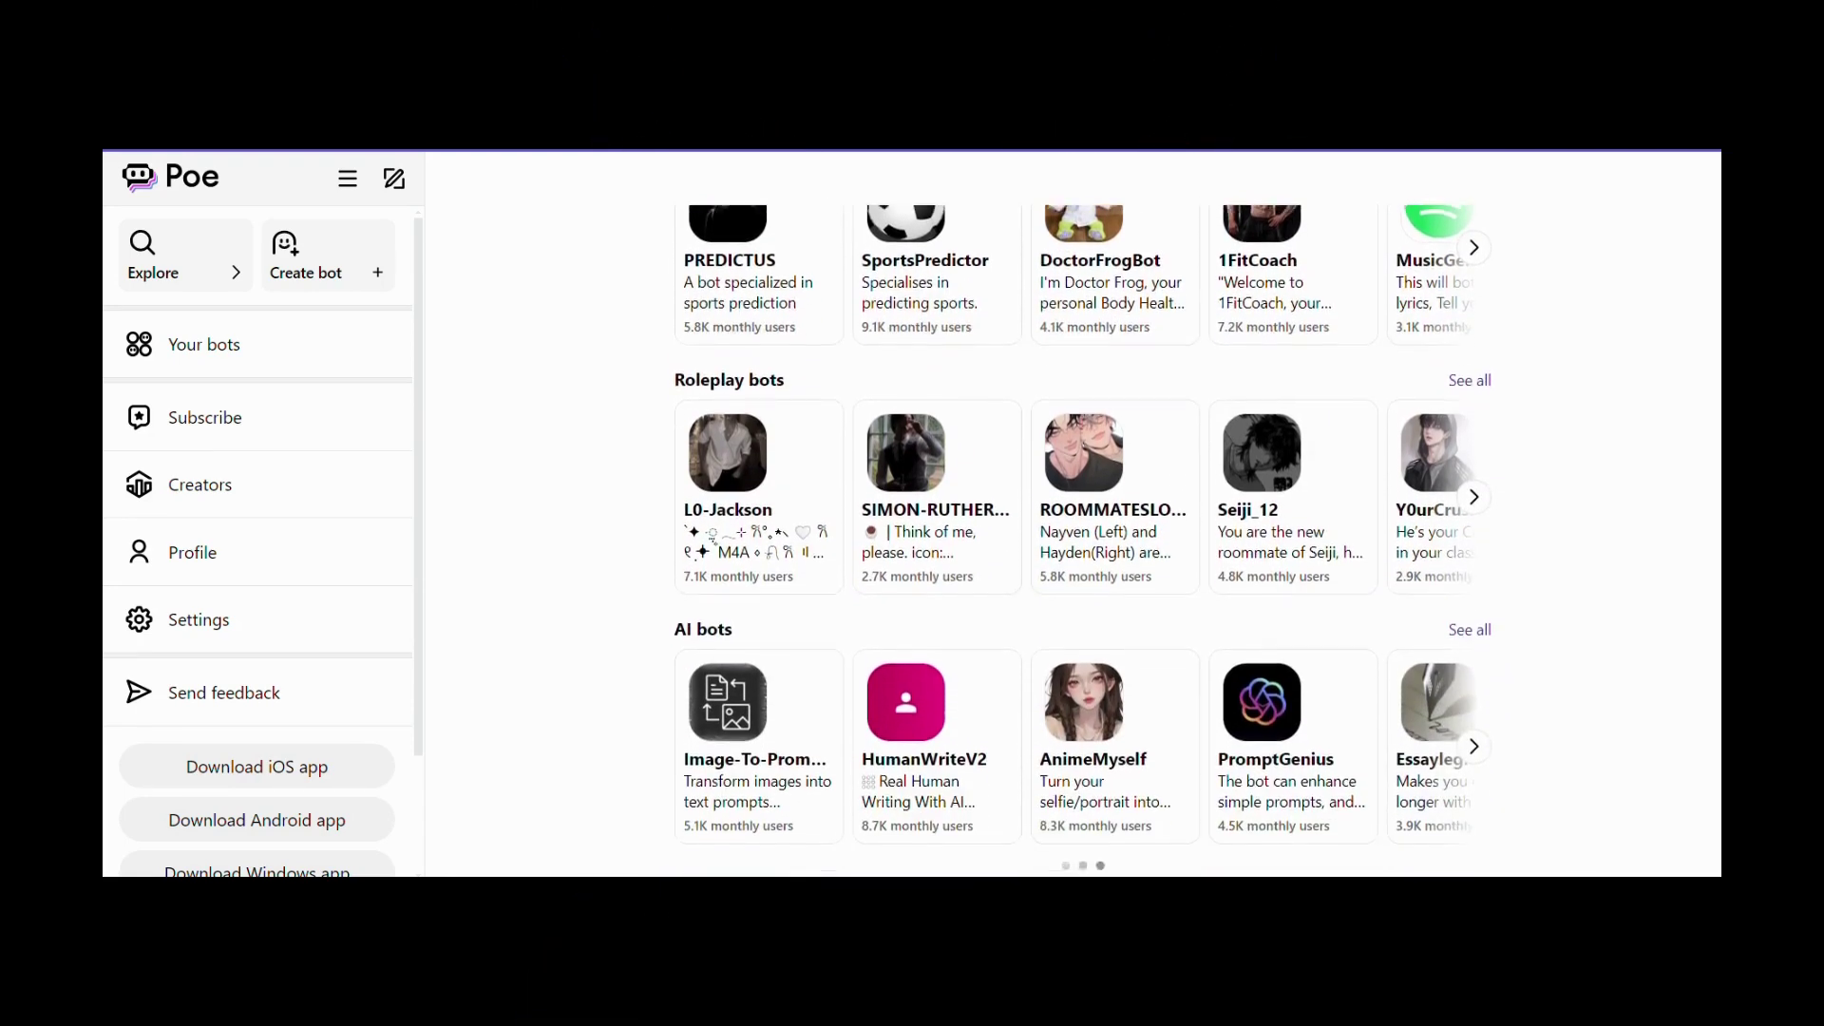
scroll(1084, 540, down, 1)
scroll(1085, 540, down, 1)
scroll(1083, 540, down, 1)
scroll(1084, 539, down, 1)
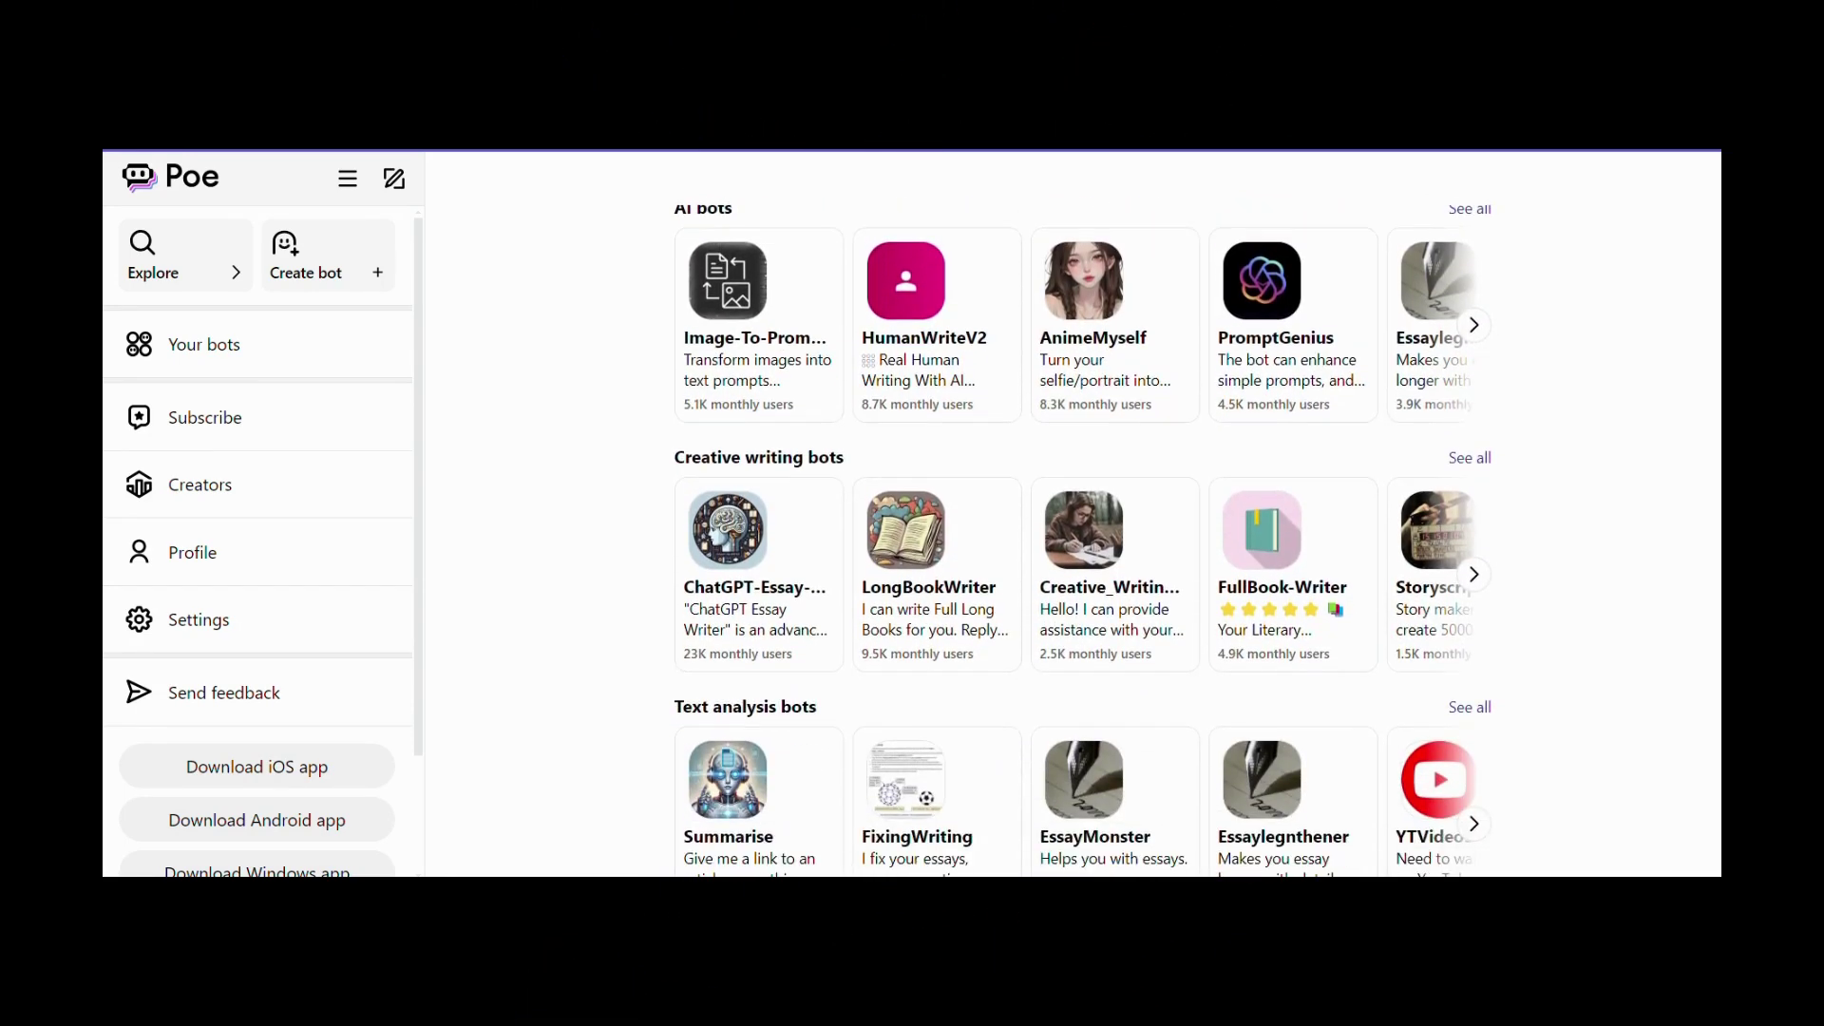
scroll(1083, 540, down, 1)
scroll(1085, 540, down, 1)
scroll(1085, 541, down, 1)
scroll(1084, 541, down, 2)
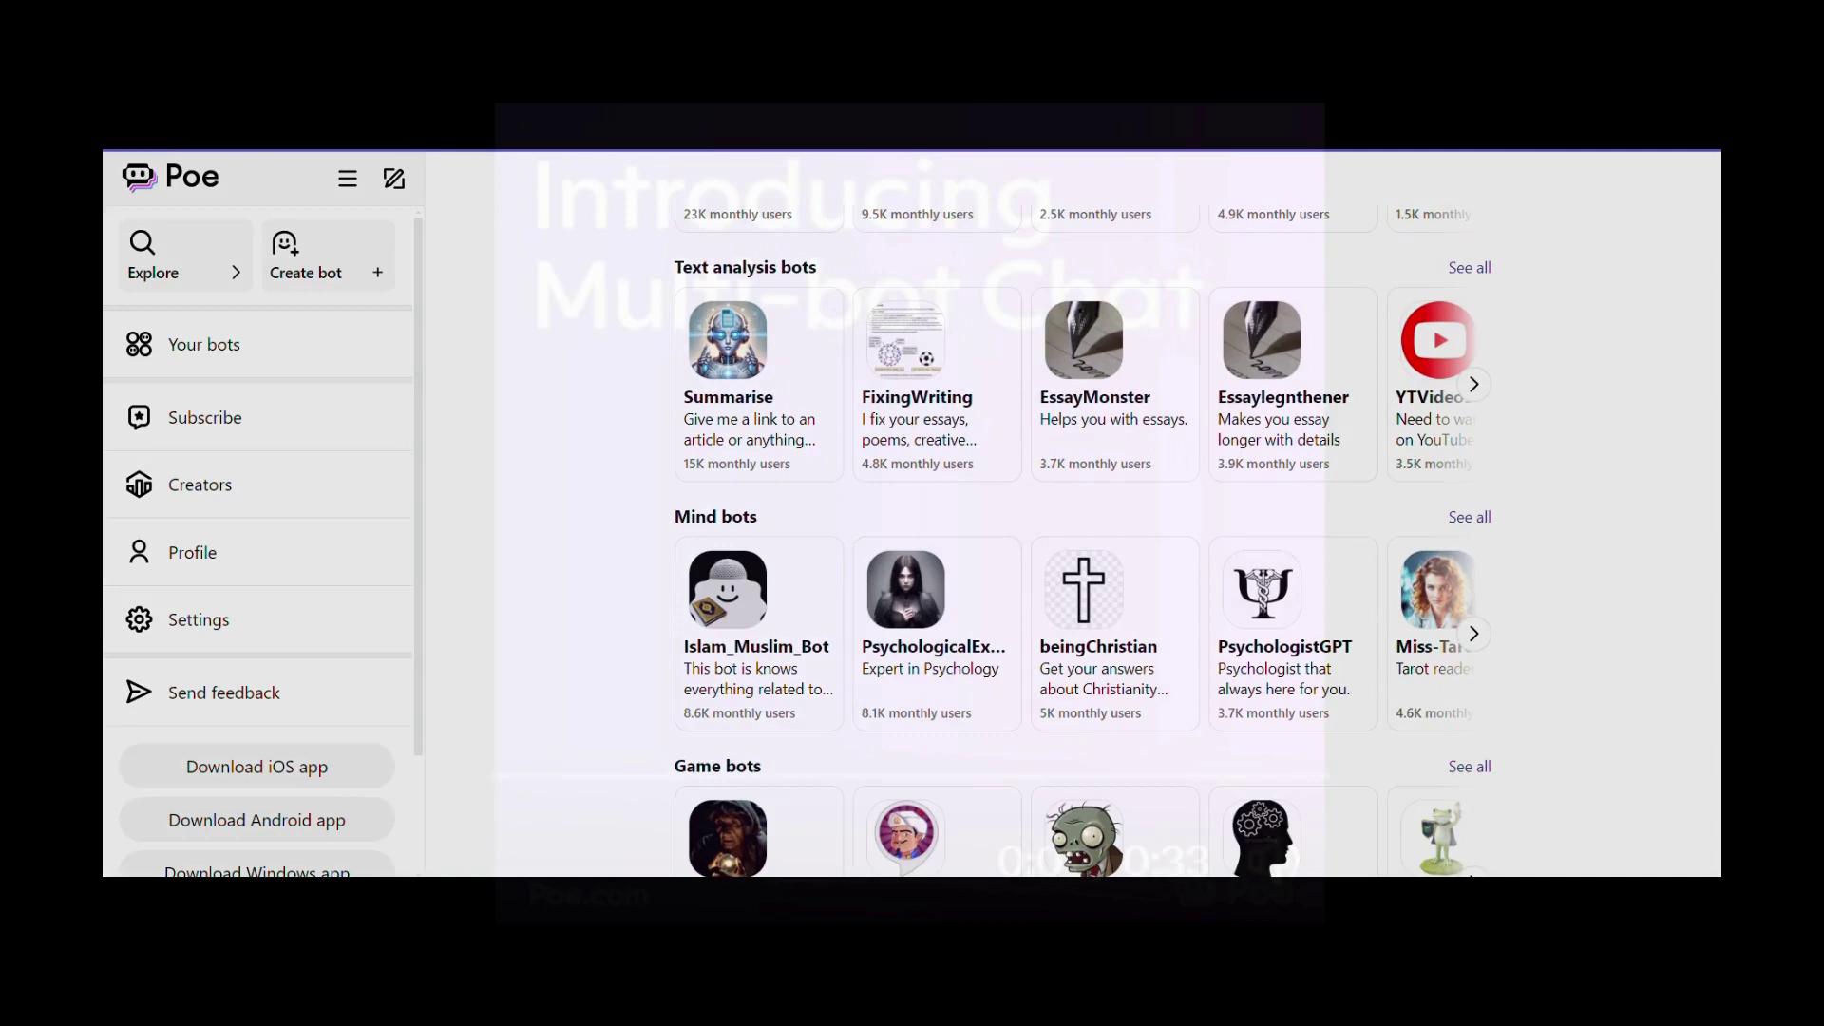